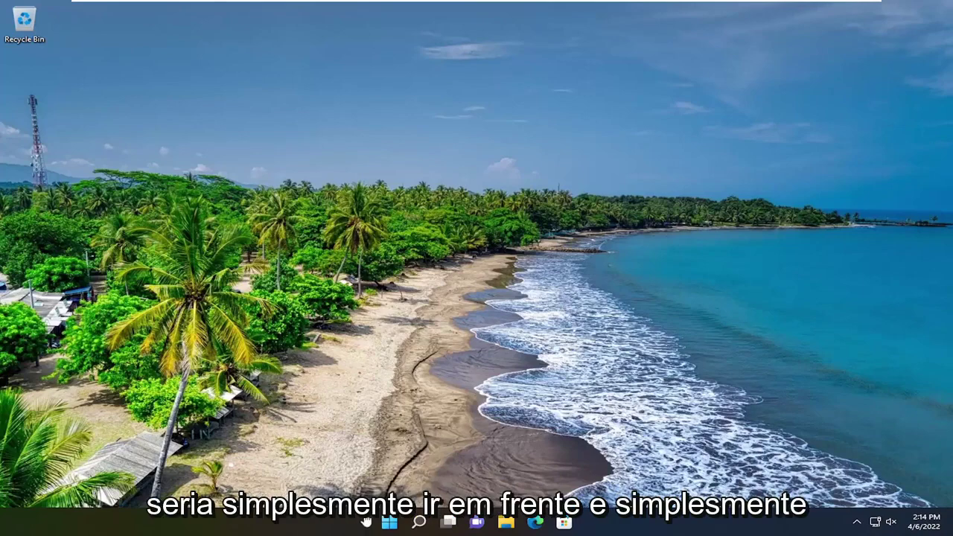
Restart the PC from the Start button's Shut down or sign out menu
right_click(392, 522)
mouse_move(396, 478)
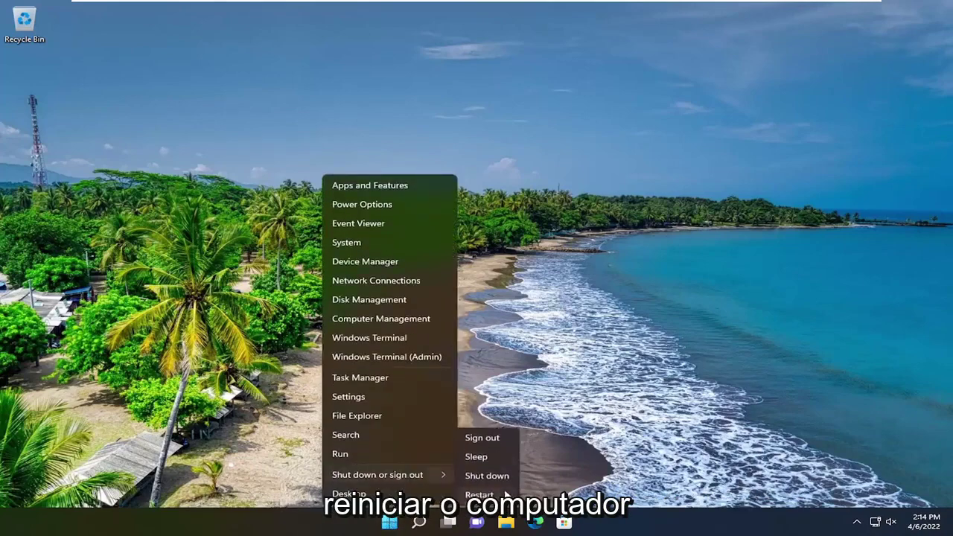
left_click(484, 497)
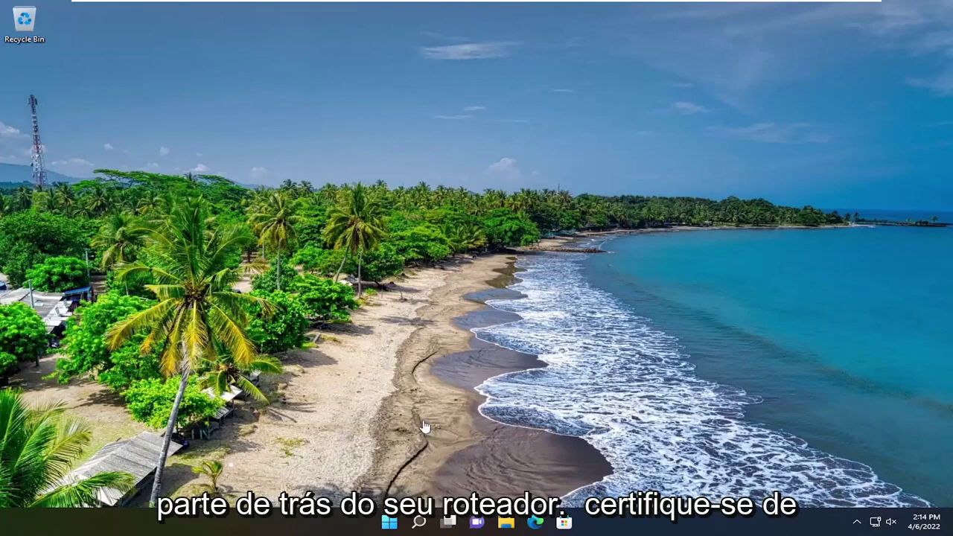
Search Windows for 'troubleshoot' and open the Troubleshoot settings best match
left_click(418, 523)
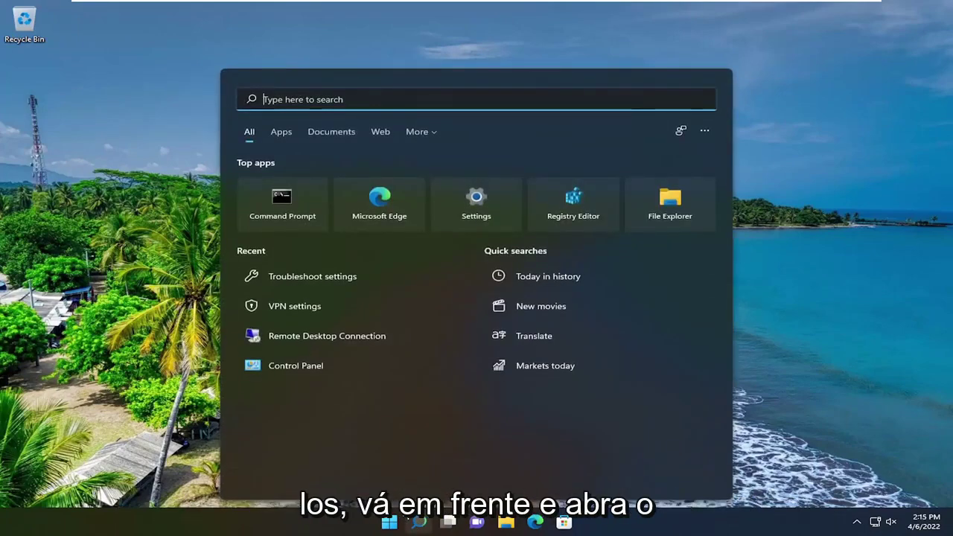
type("troublesh")
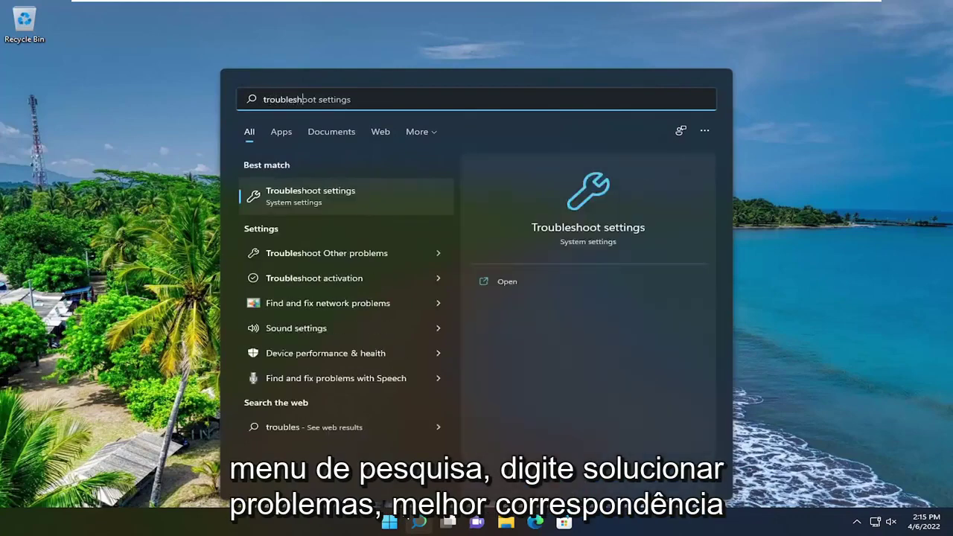
type("oot")
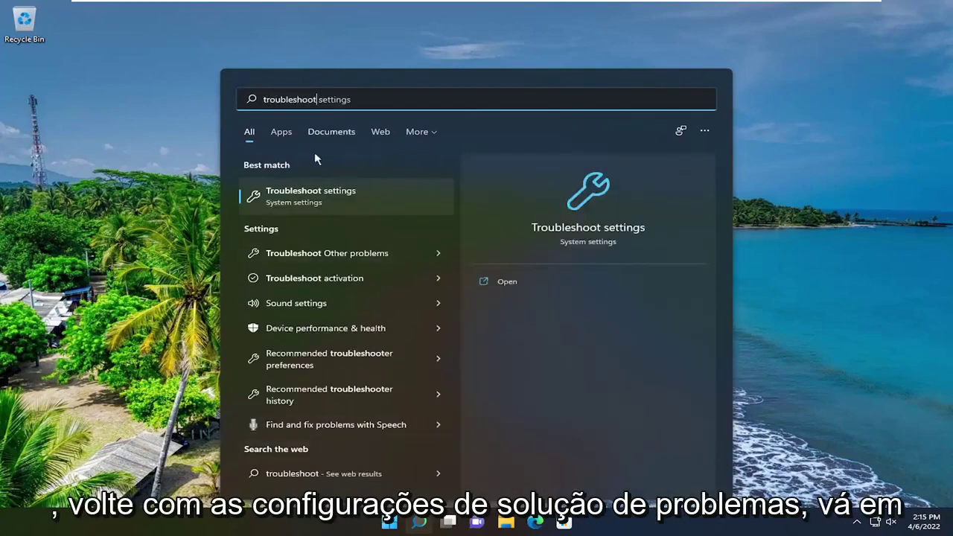
left_click(313, 192)
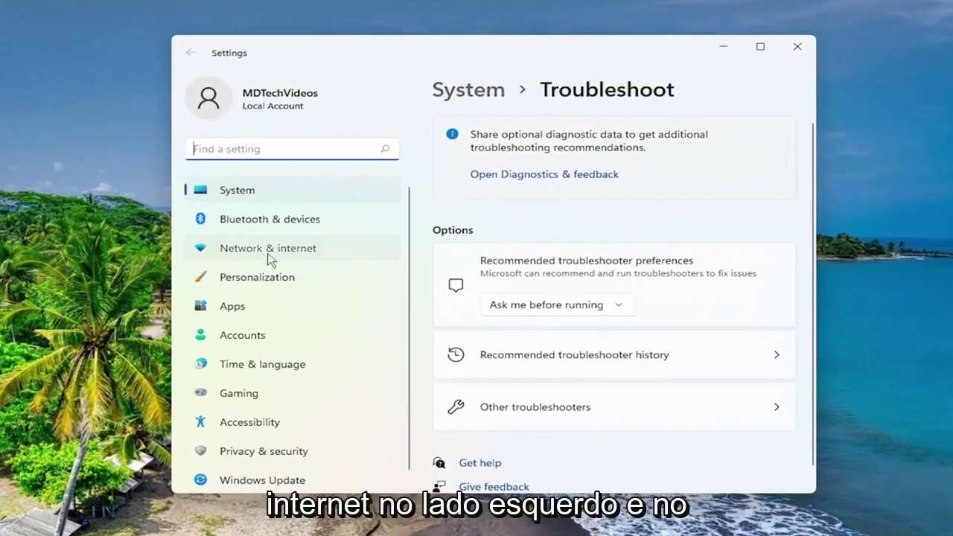
Go through Network & internet and Advanced network settings to the Network reset page
left_click(269, 256)
scroll(514, 298, "down", 3)
scroll(521, 313, "down", 1)
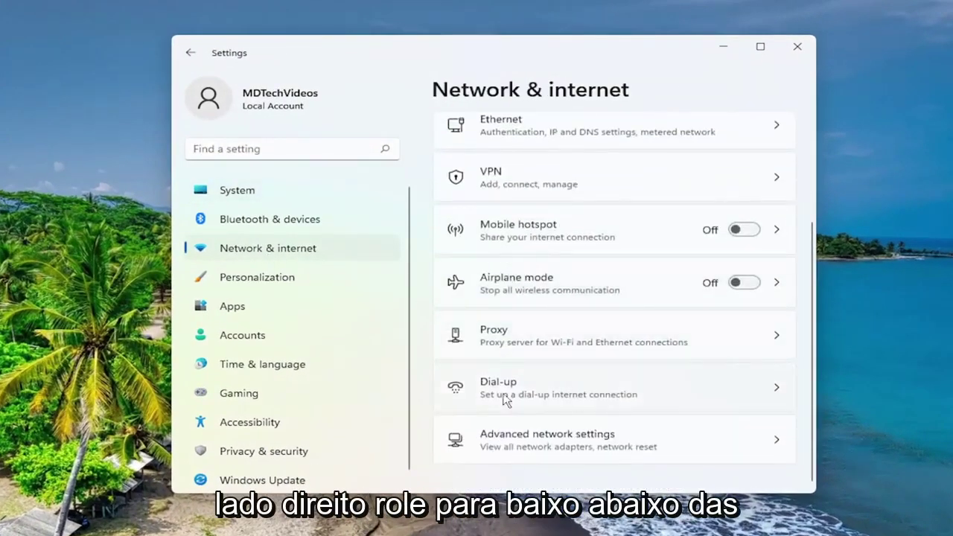
left_click(586, 450)
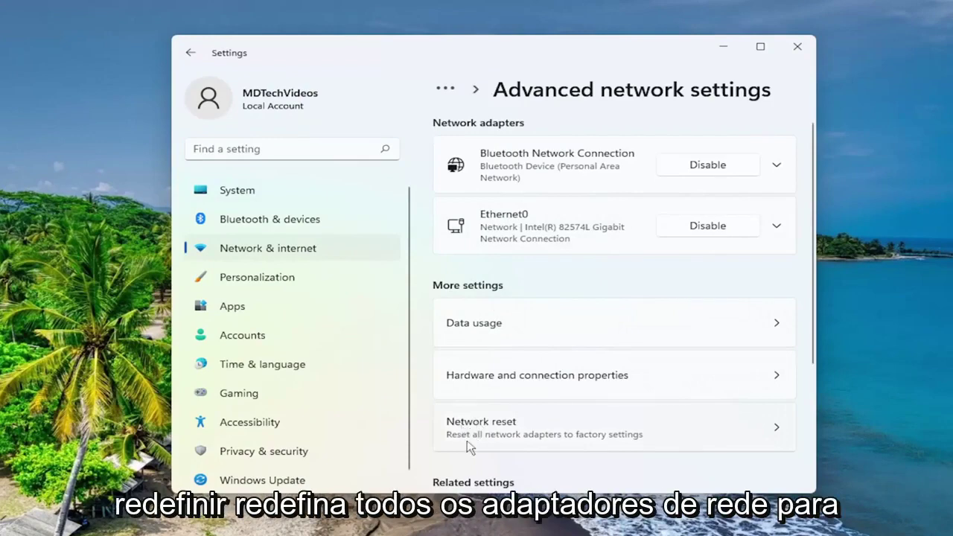
left_click(626, 447)
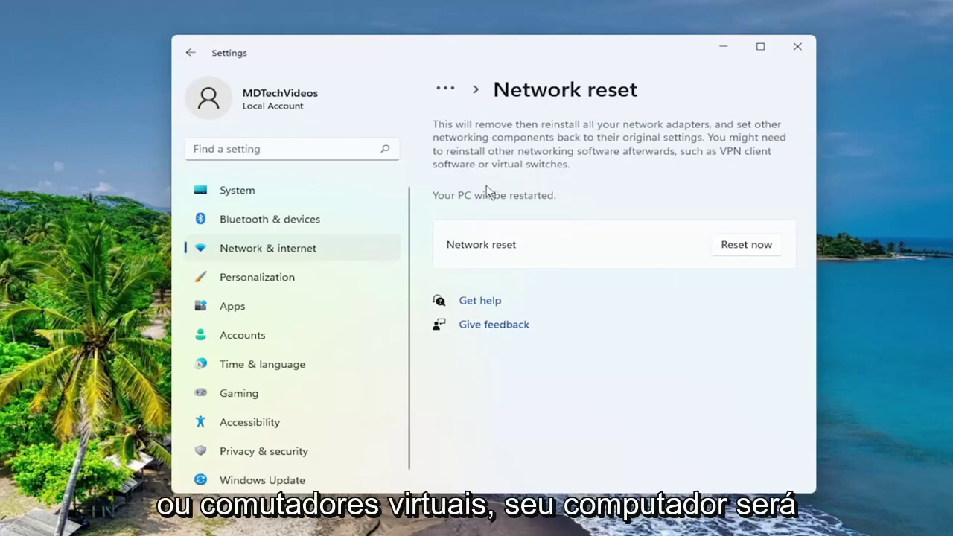
Reset all network adapters, confirming with Yes, then dismiss the sign-out notice and close Settings
left_click(739, 248)
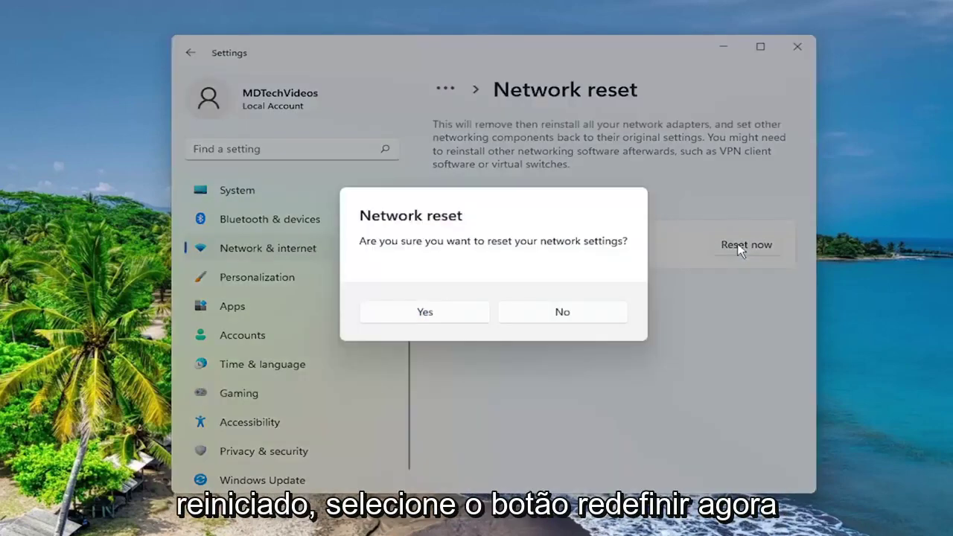
left_click(429, 313)
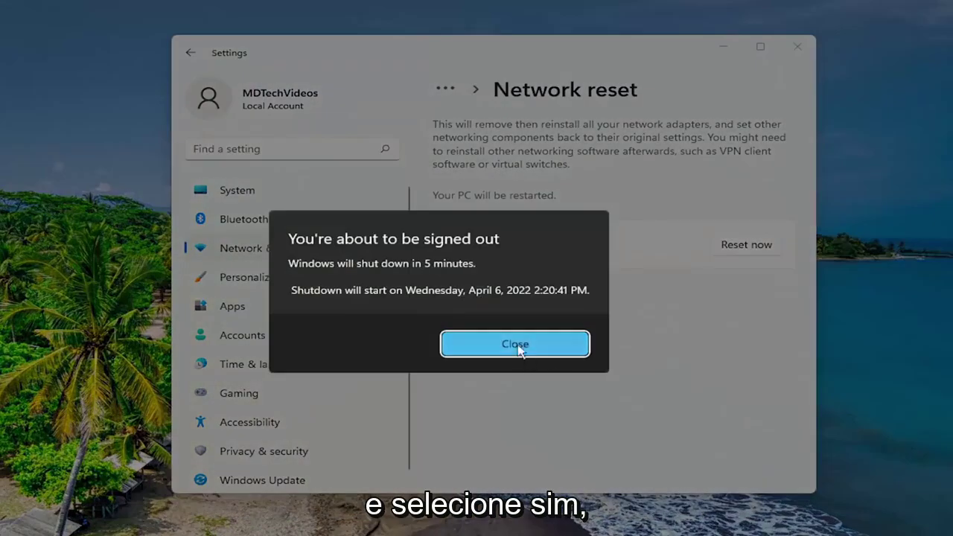
left_click(514, 327)
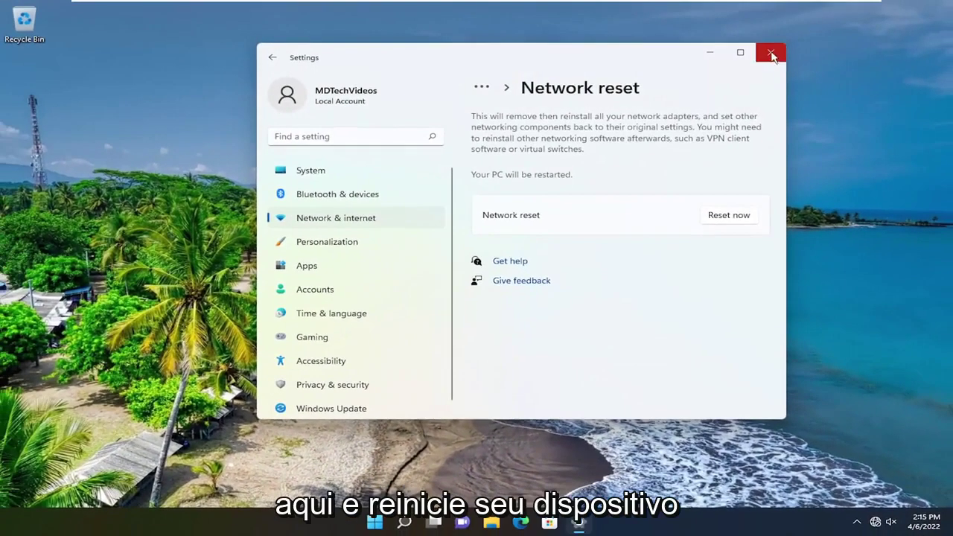
left_click(788, 48)
Restart the PC from the Start button's Shut down or sign out menu
right_click(398, 525)
mouse_move(410, 477)
left_click(477, 495)
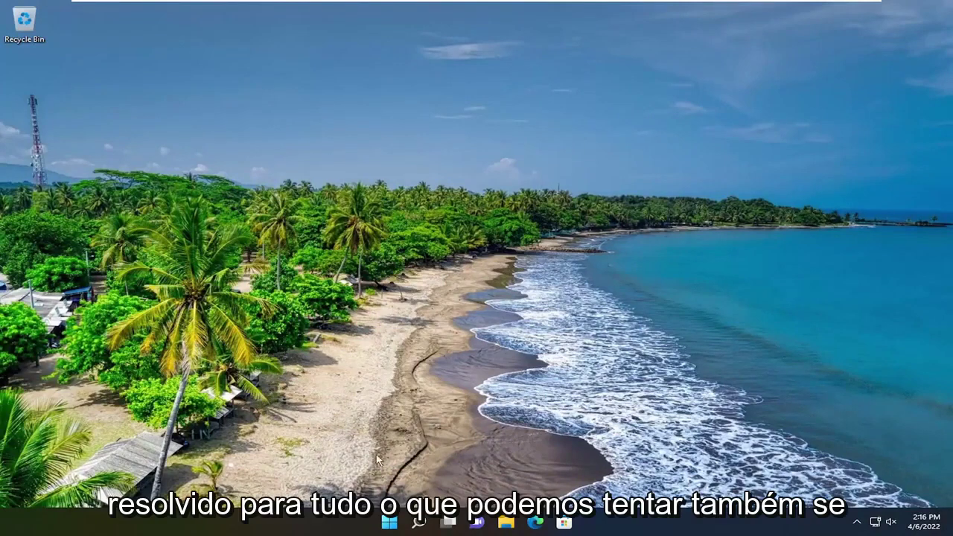
Search Windows for 'apps and fea' and open the Apps & features settings page
left_click(419, 522)
type("apps and fea")
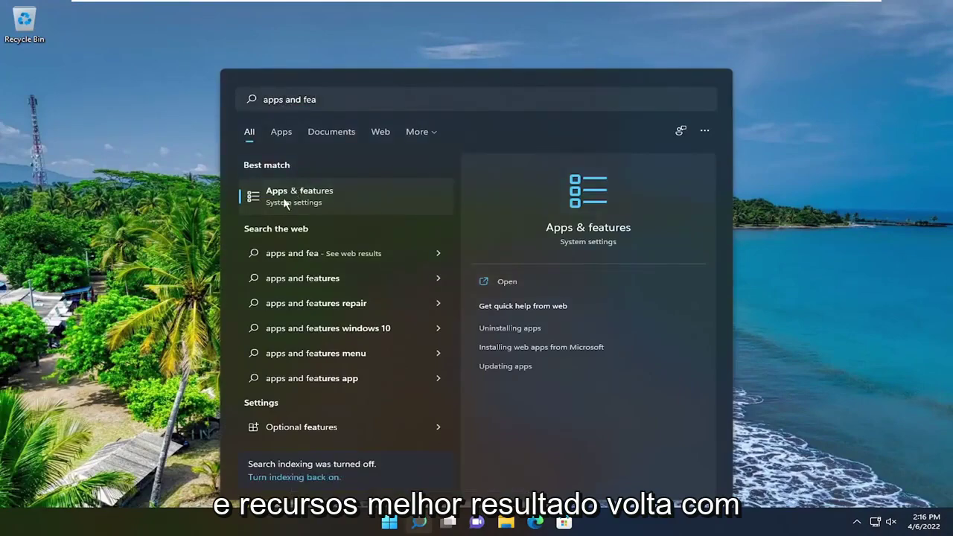
left_click(306, 195)
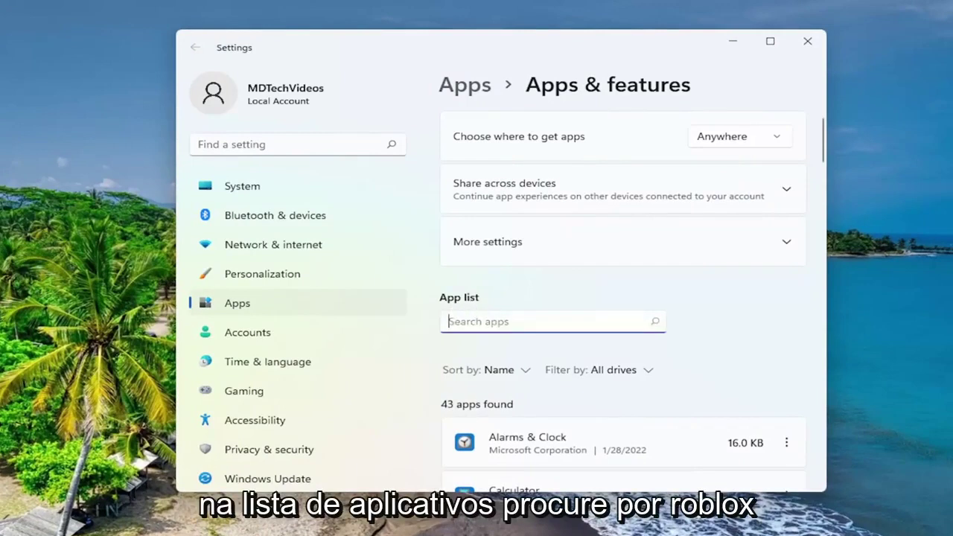
Filter the app list for 'roblox' and open Roblox's Advanced options, scrolled down to Reset
type("roblox")
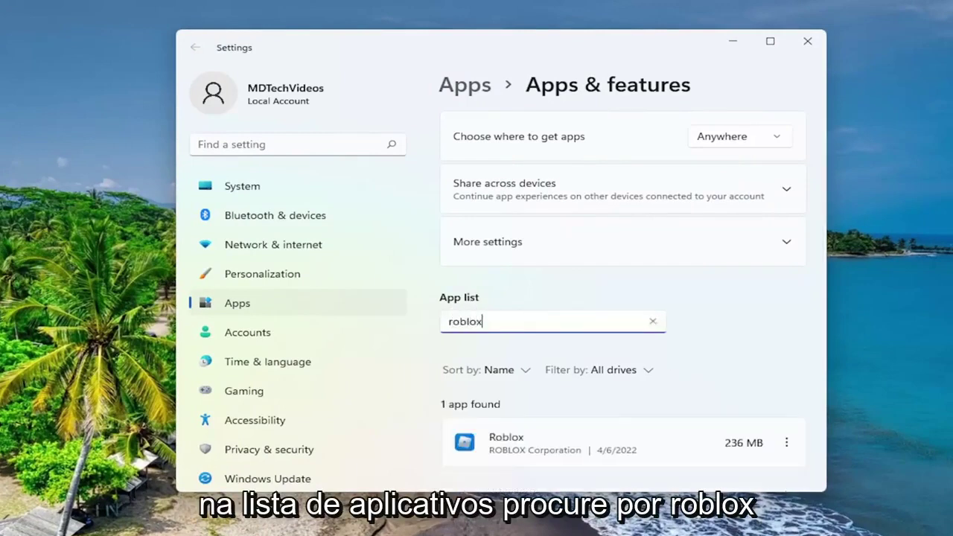
scroll(579, 357, "down", 2)
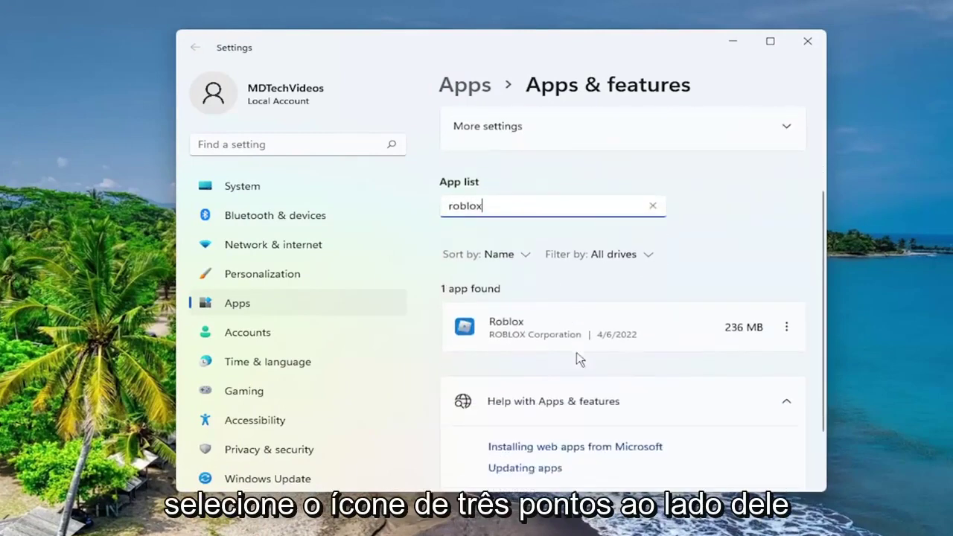
left_click(786, 330)
left_click(617, 359)
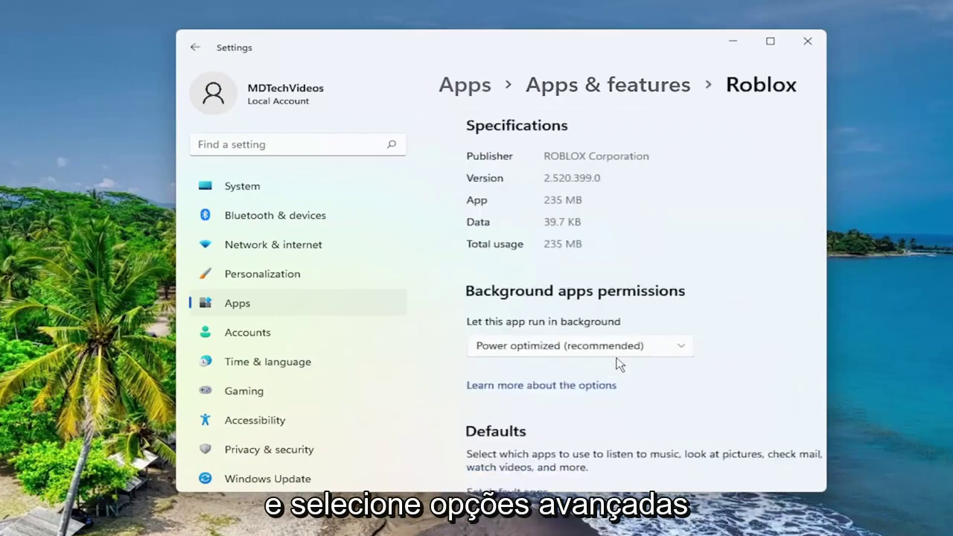
scroll(615, 317, "down", 6)
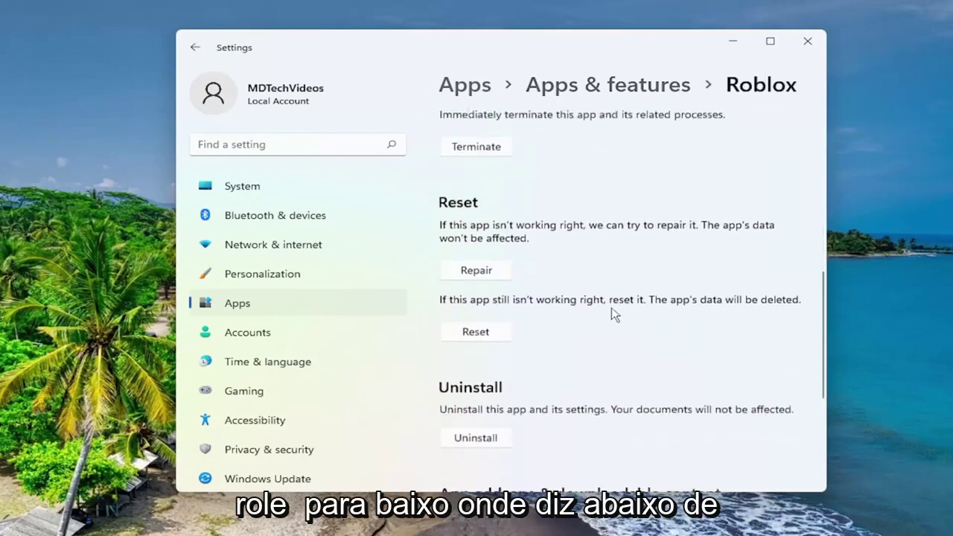
scroll(611, 312, "down", 1)
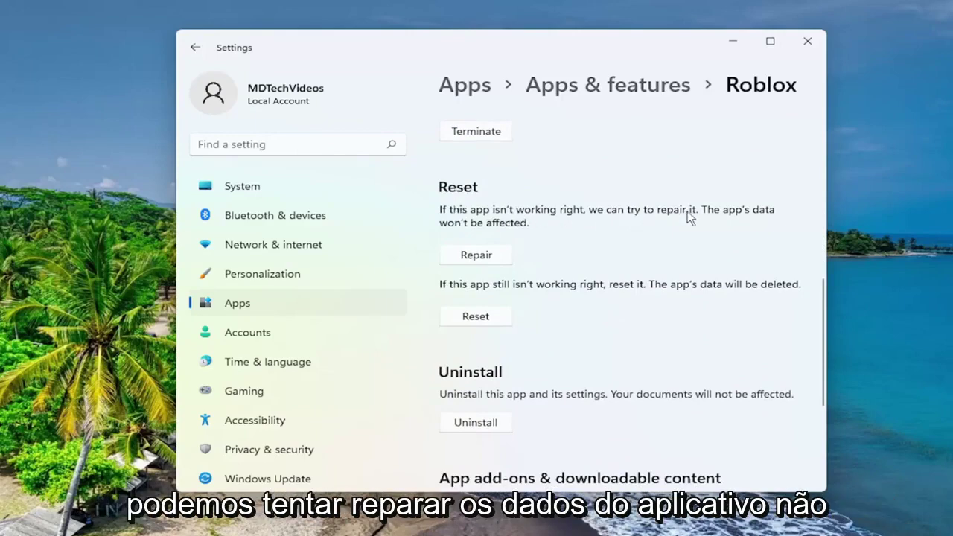
Repair the Roblox app with the Repair button, keeping its data
left_click(478, 259)
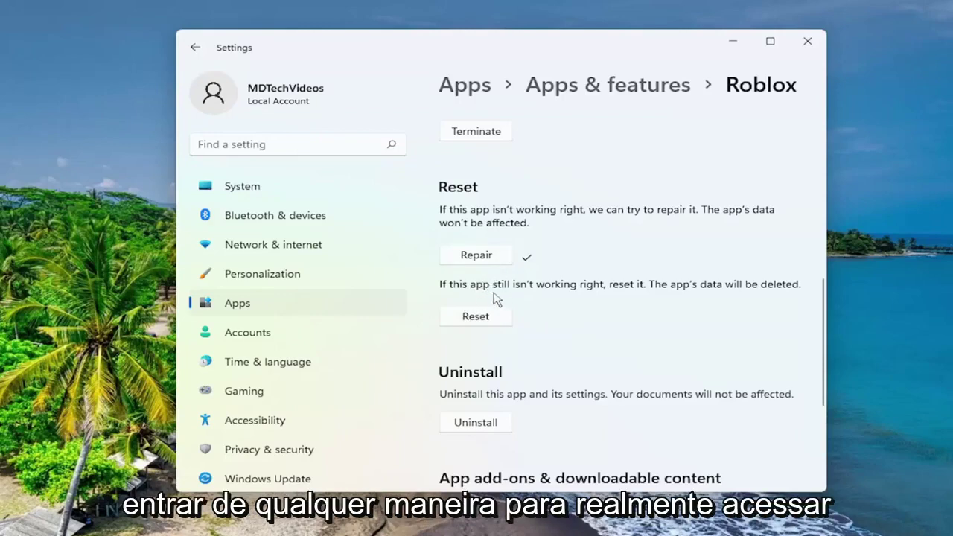
Reset Roblox, confirming deletion of its data, and close Settings
left_click(465, 315)
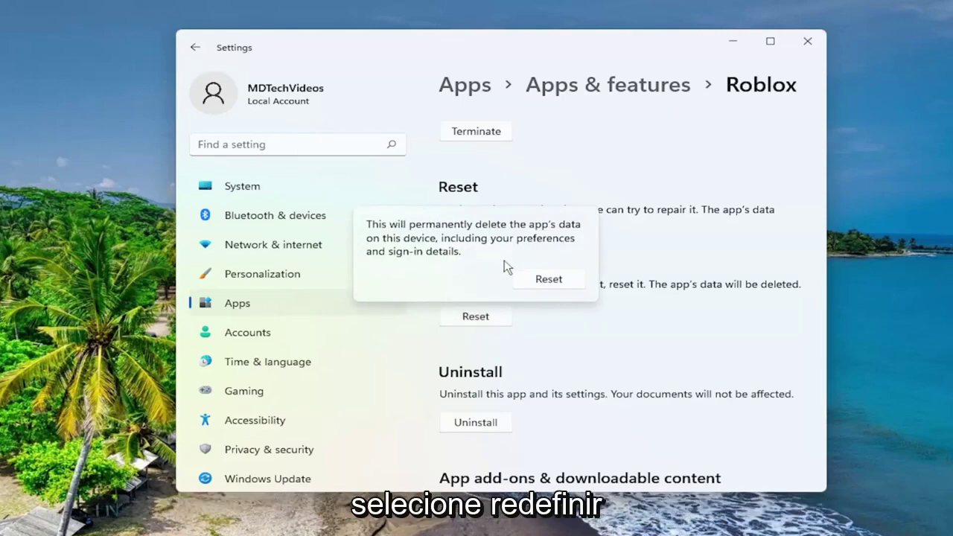
left_click(549, 279)
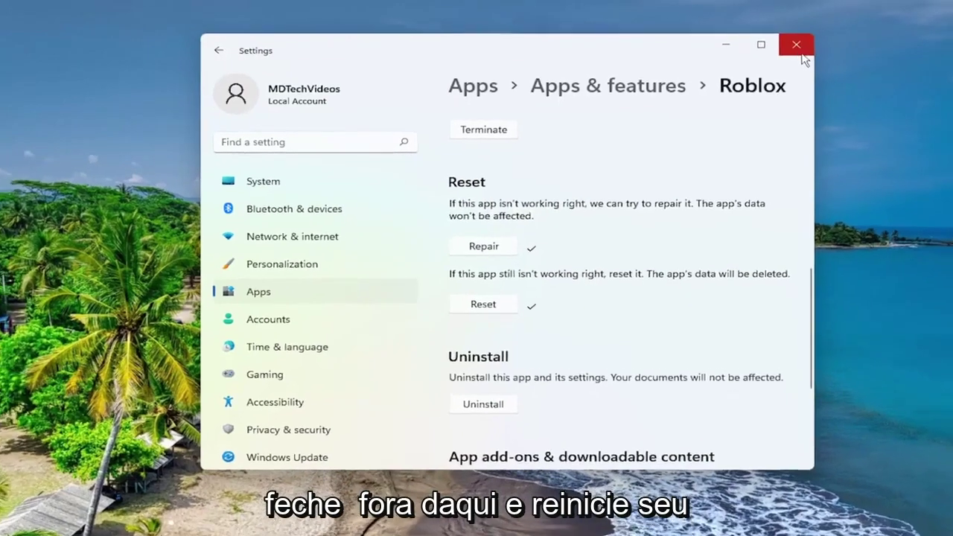
left_click(798, 49)
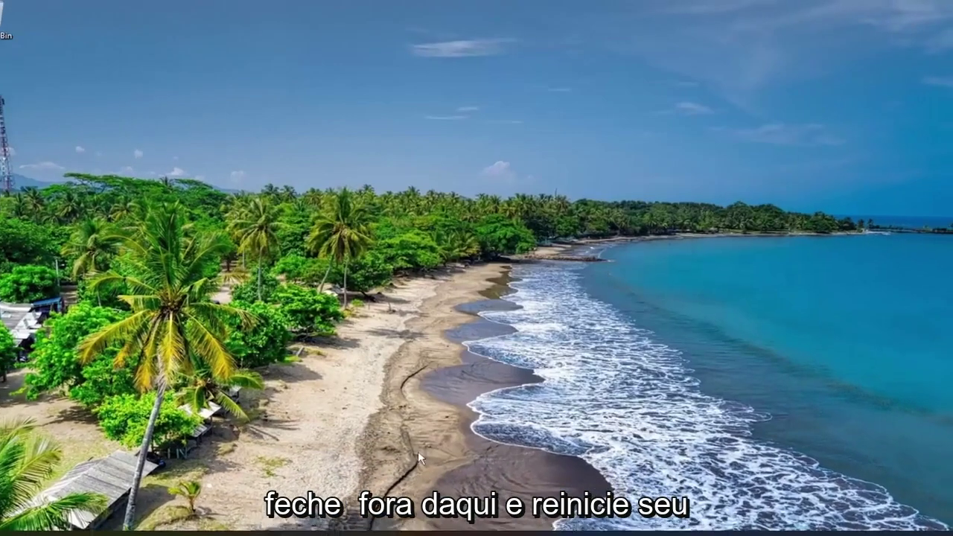